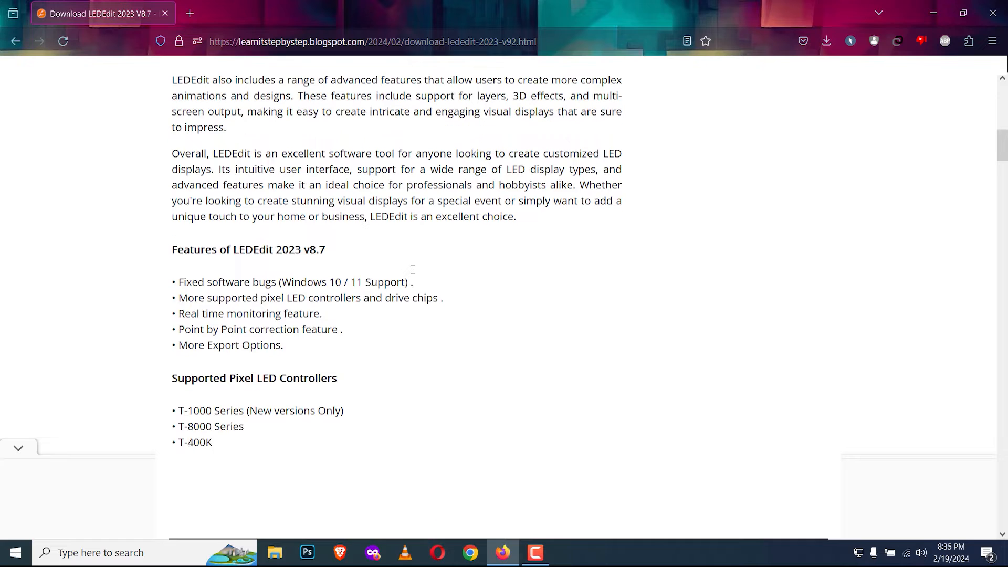
Step: Find the download link on the LEDEdit 2023 V8.7 page and download the 2023 LedEdit_V8.7_setup.rar archive from MediaFire
scroll(420, 274, "down", 15)
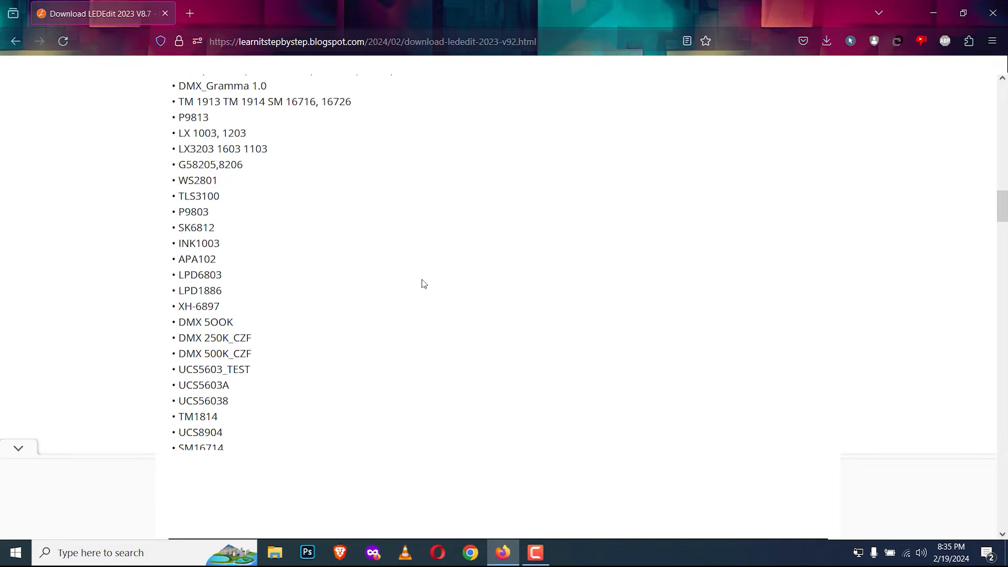
scroll(435, 278, "down", 15)
scroll(443, 272, "up", 6)
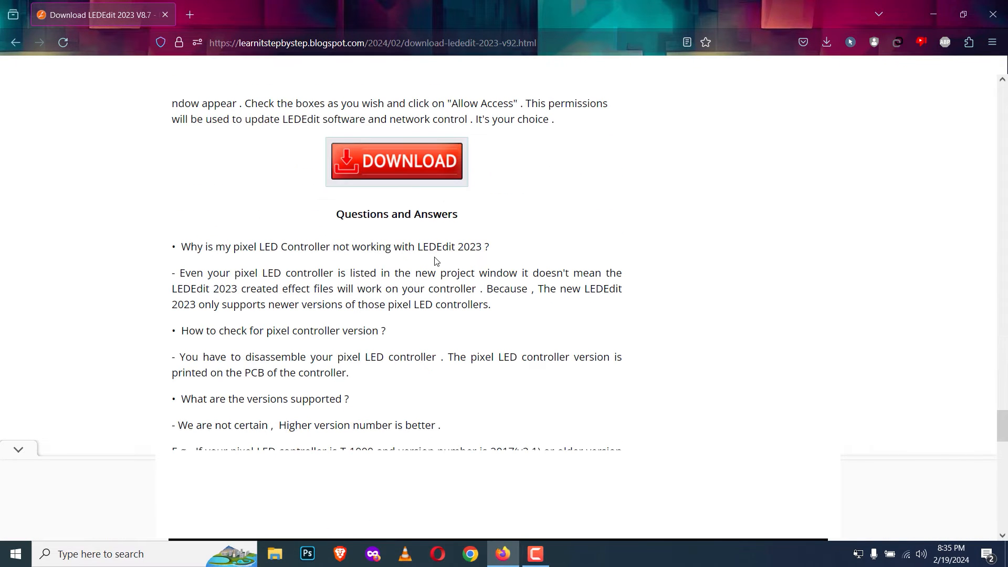
left_click(374, 166)
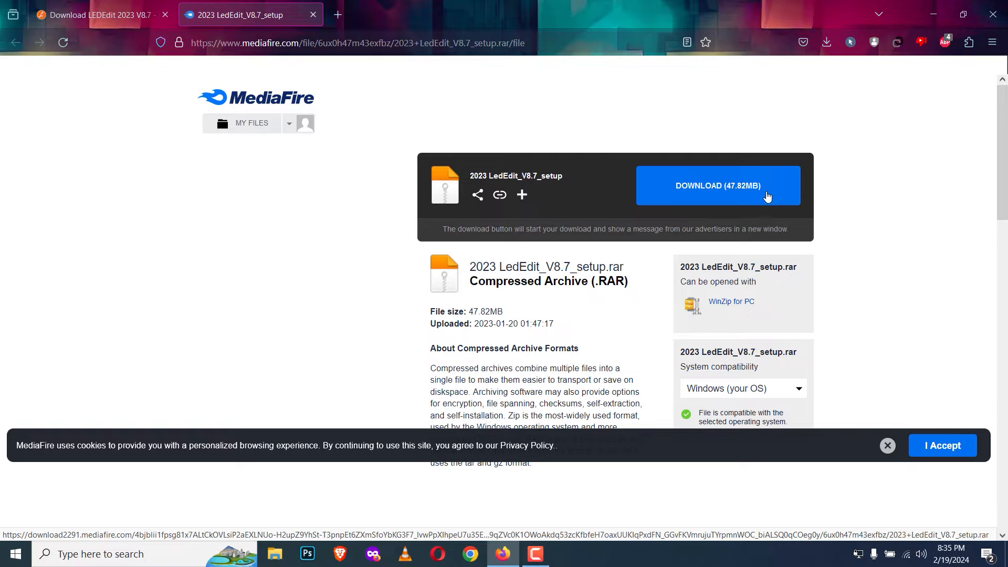
left_click(767, 197)
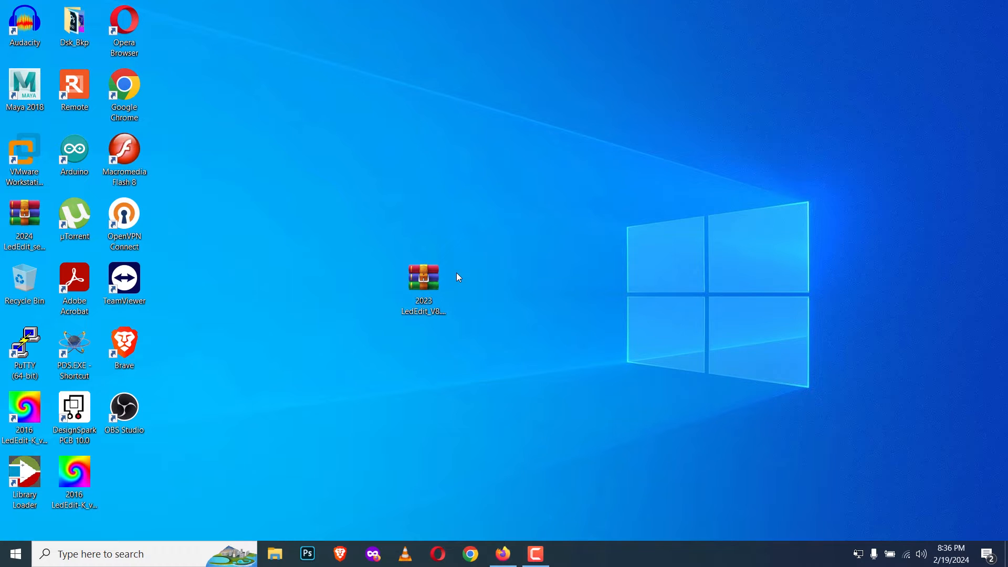
Step: Extract 2023 LedEdit_V8.7_setup.rar onto the desktop and move the extracted installer next to the archive
left_click(424, 286)
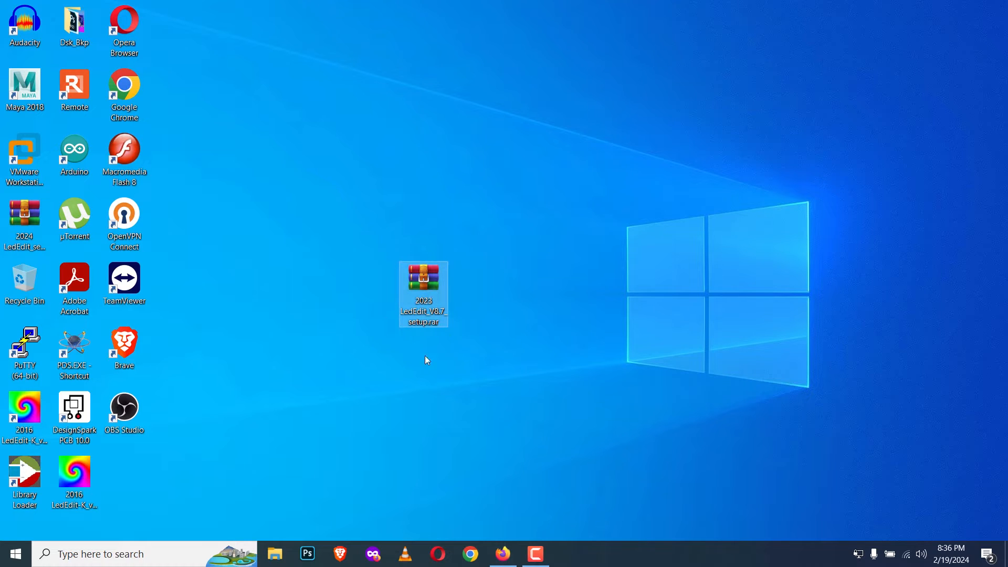
right_click(427, 287)
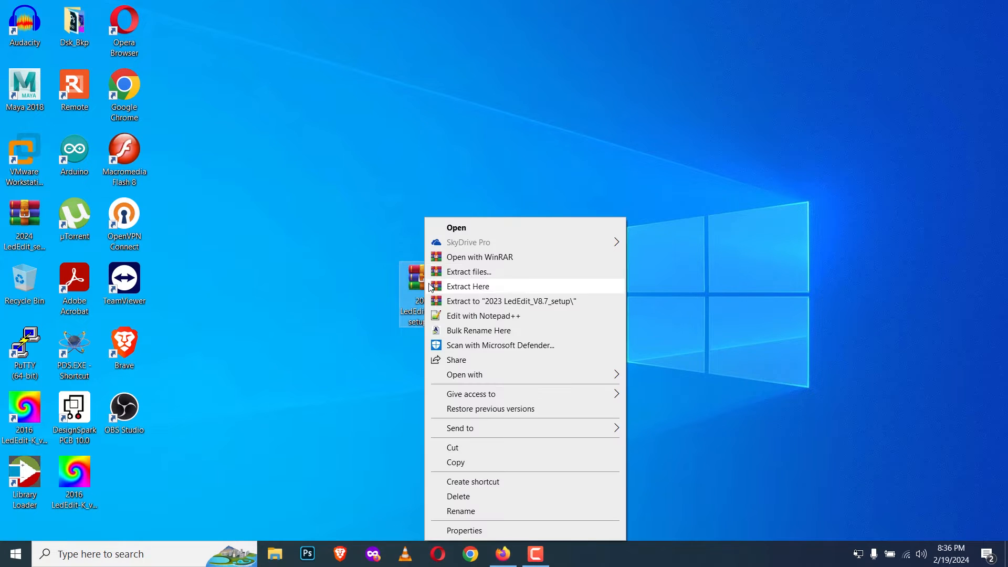
left_click(509, 290)
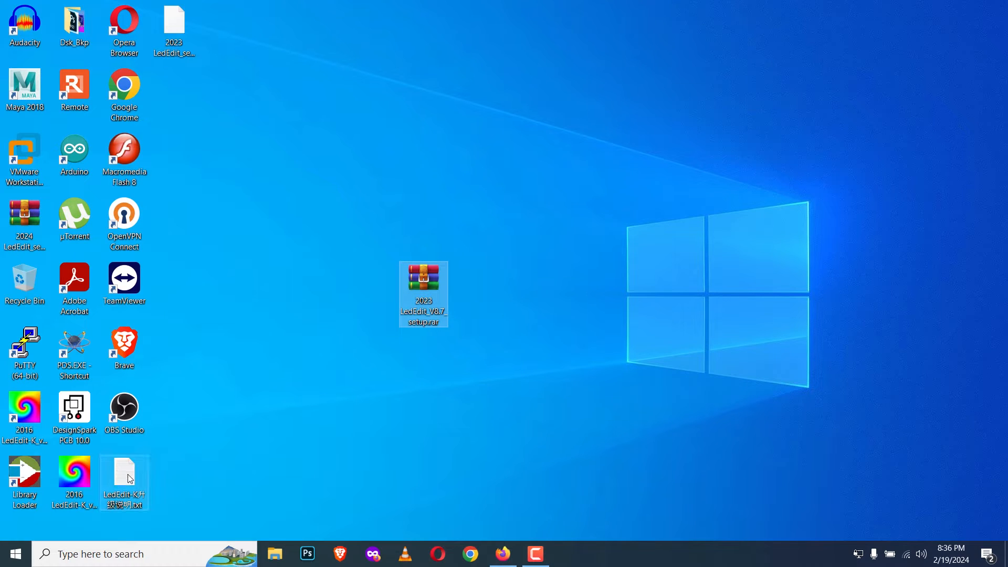
left_click_drag(182, 28, 476, 221)
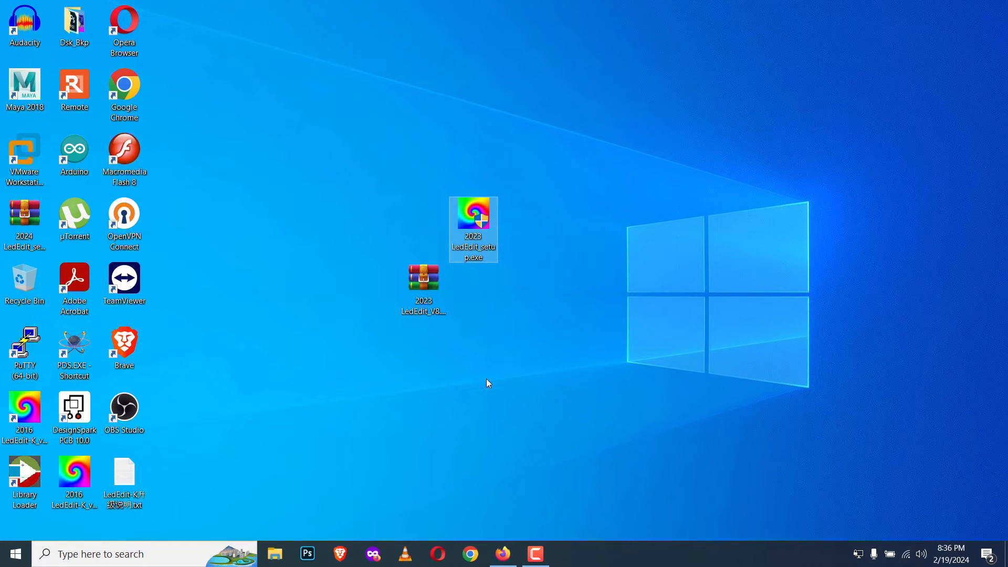
Step: Install LedEdit 8.7 in its default folder with desktop and Quick Launch icons, then finish setup and launch the program
double_click(488, 211)
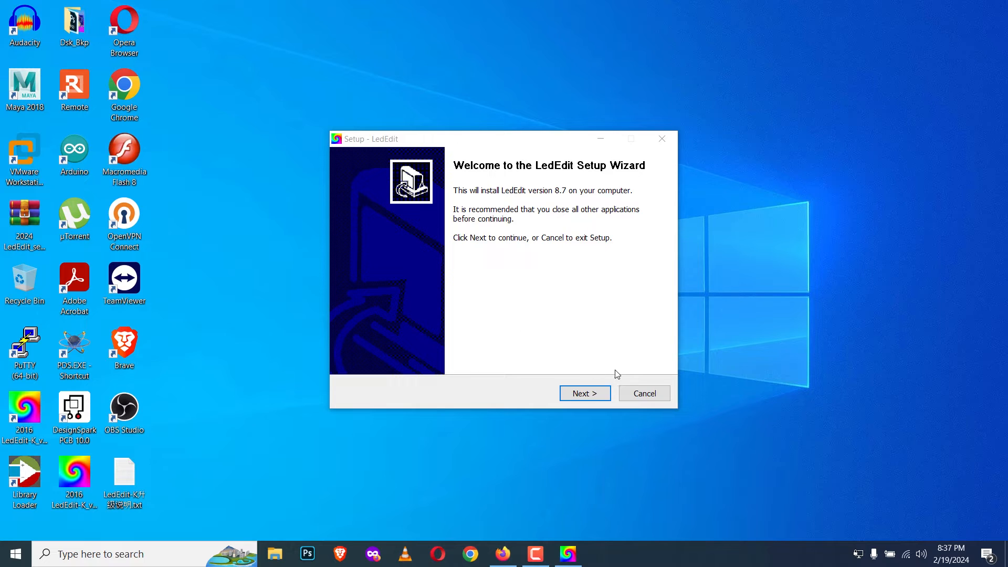
left_click(596, 395)
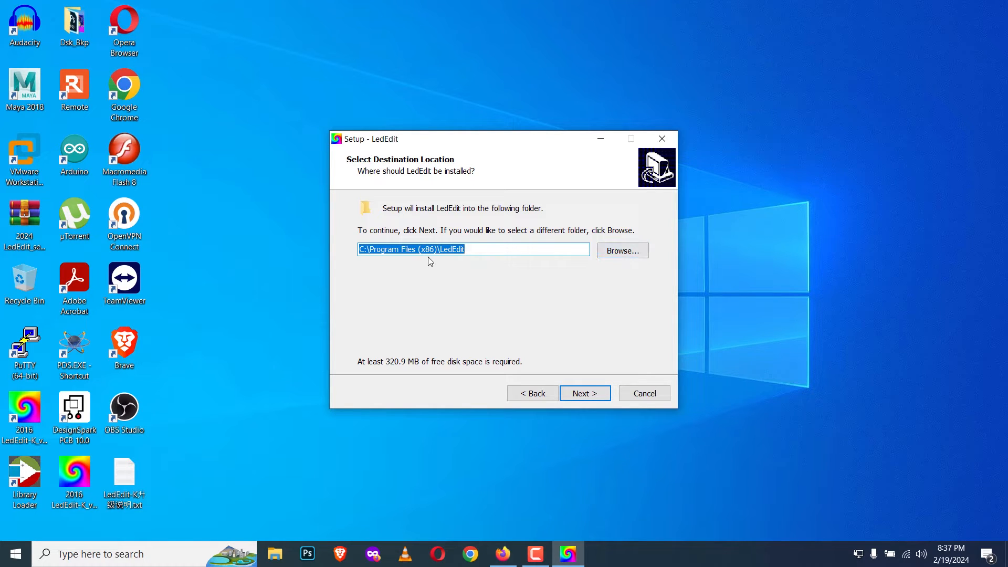
left_click(582, 392)
left_click(538, 296)
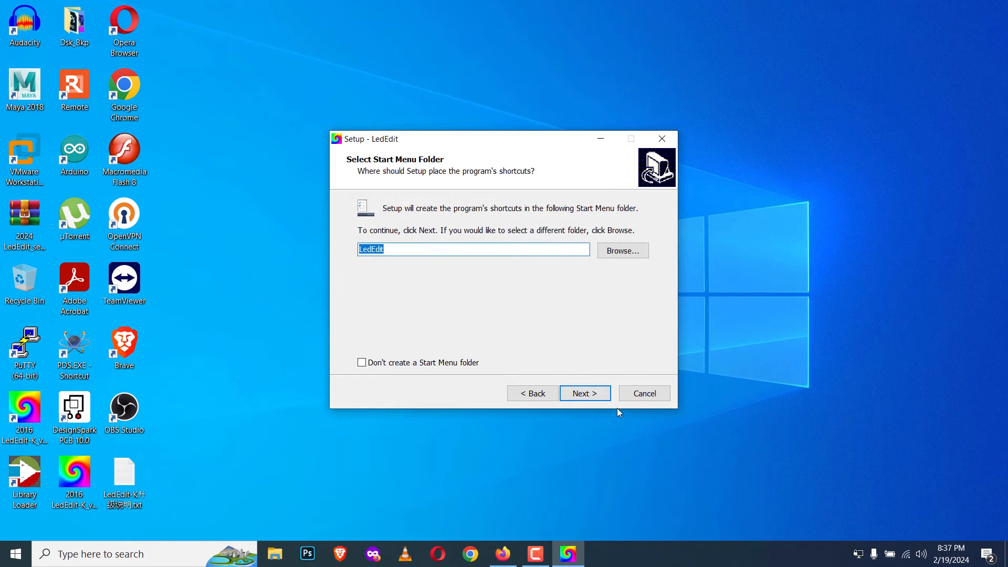
left_click(588, 394)
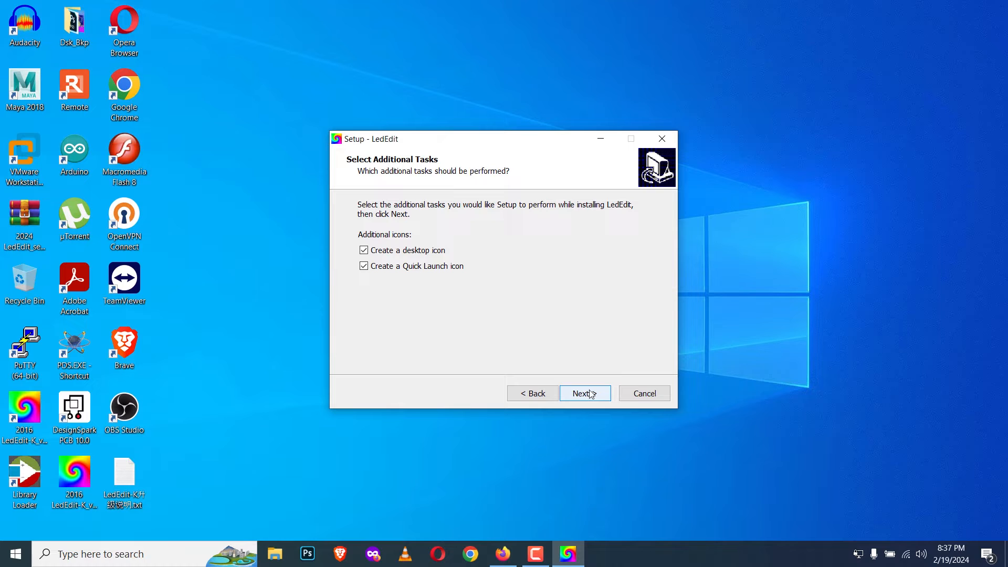
left_click(590, 395)
left_click(587, 395)
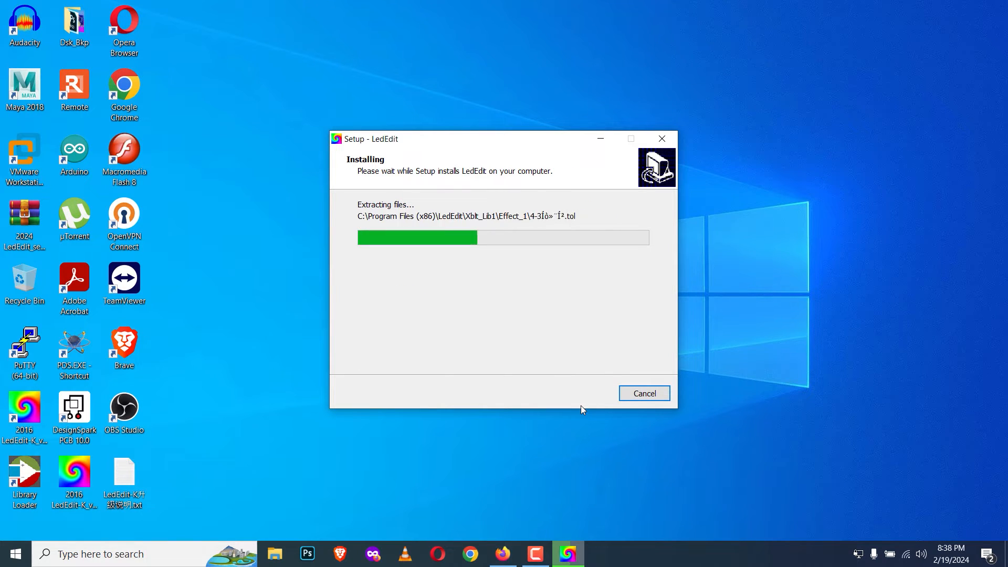
left_click(583, 395)
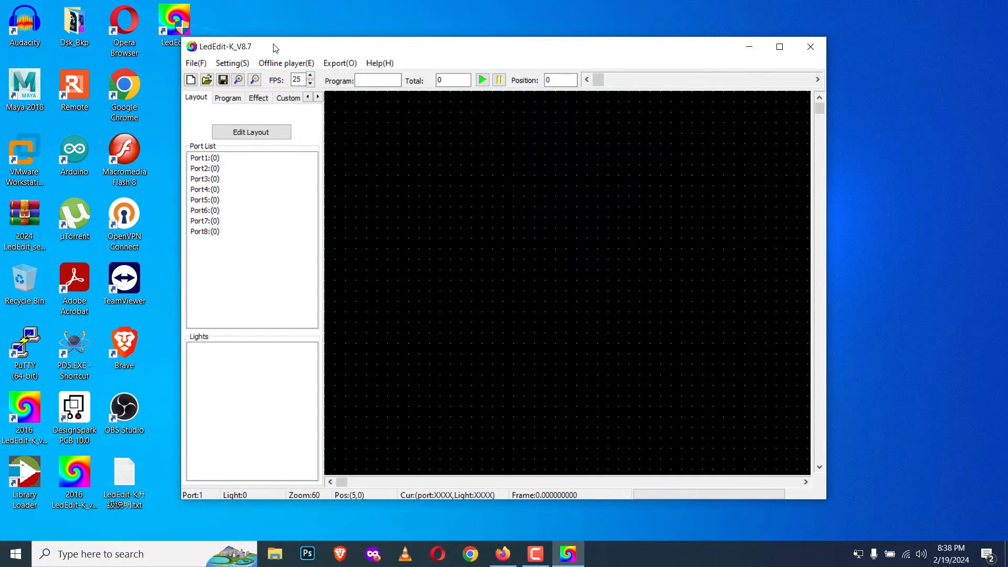
Step: Maximize the LedEdit window and create a new project Proj1 for the T-1000 controller
double_click(272, 46)
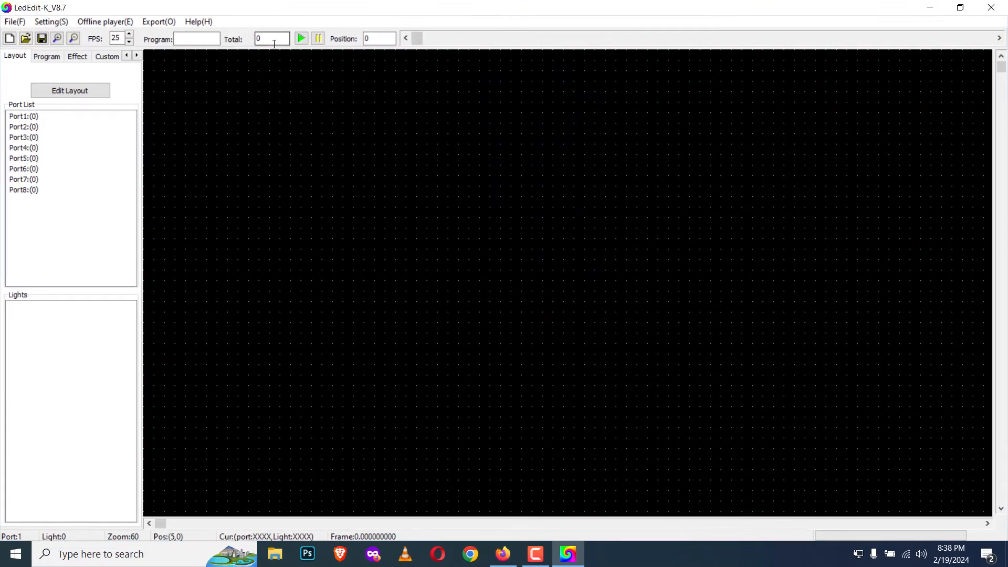
left_click(25, 38)
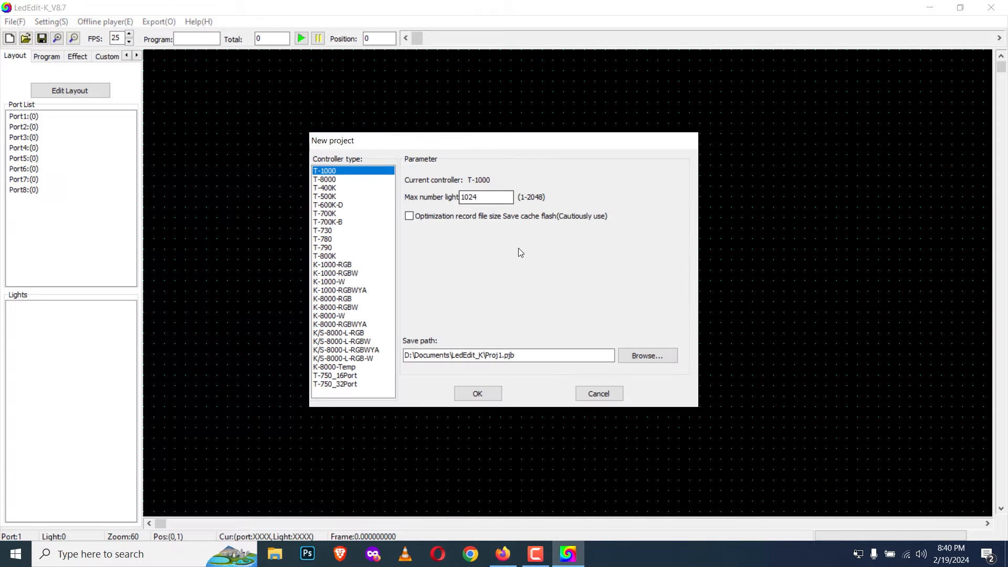
left_click(346, 180)
left_click(347, 171)
left_click(489, 395)
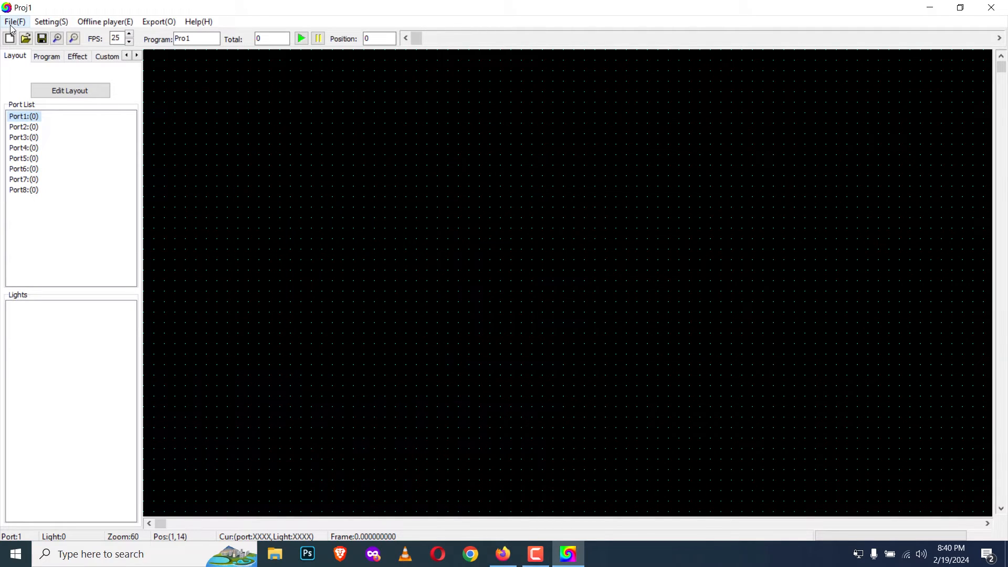
Step: Create an automatic LED layout of width 32 and height 32, place it near the grid's upper-left corner, and return to the project
left_click(97, 93)
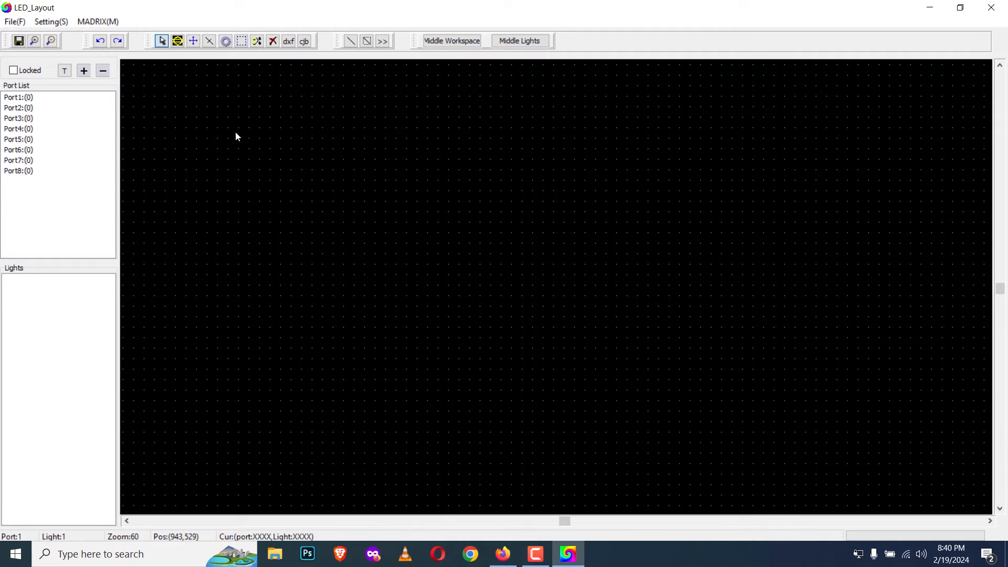
left_click(226, 42)
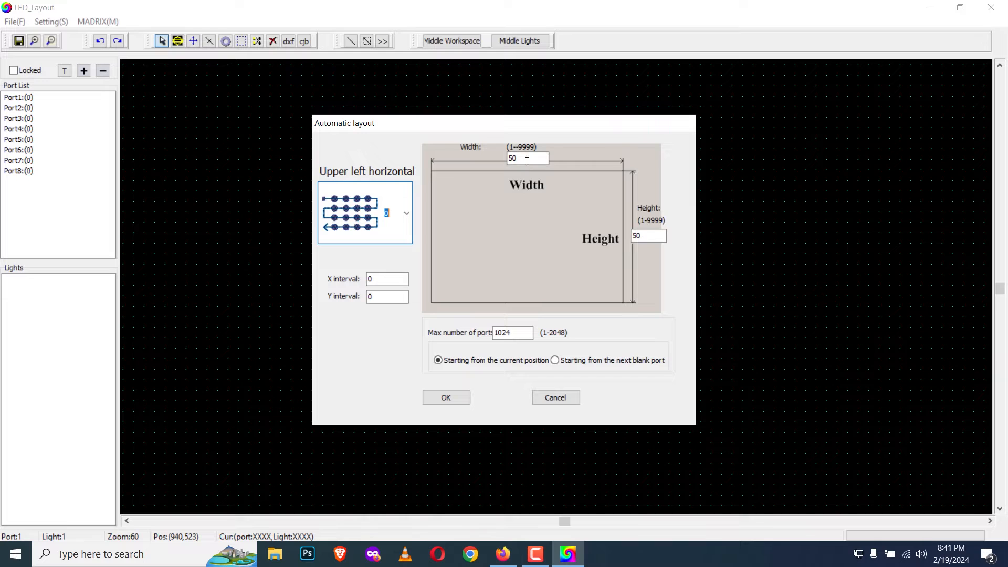
double_click(527, 161)
type("32")
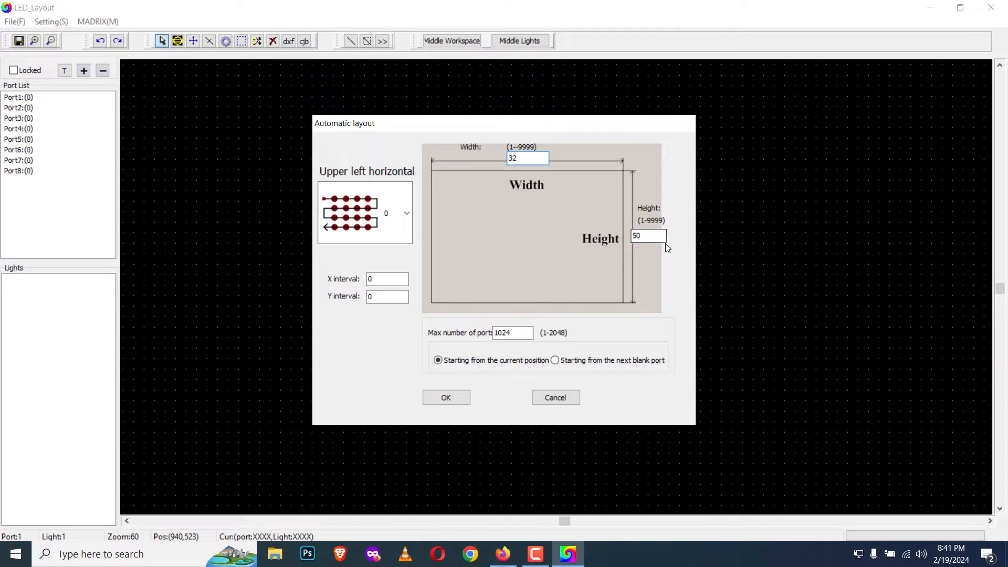
double_click(650, 236)
type("32")
left_click(458, 402)
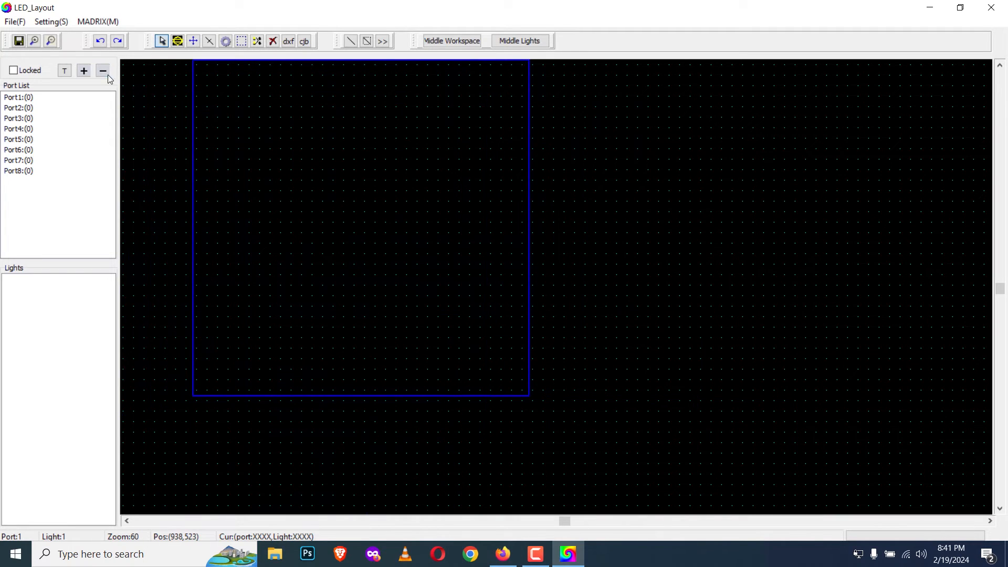
left_click(135, 78)
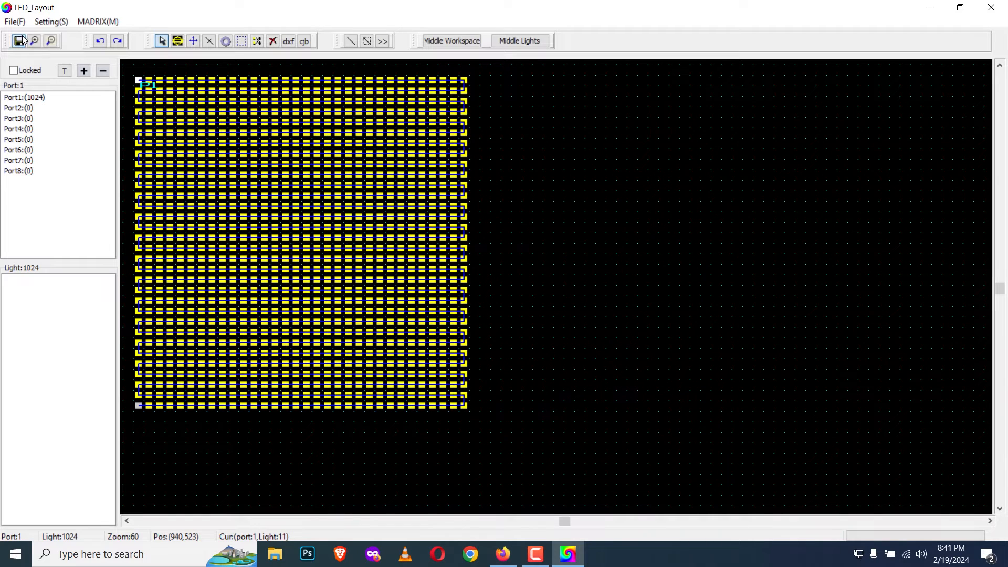
left_click(991, 14)
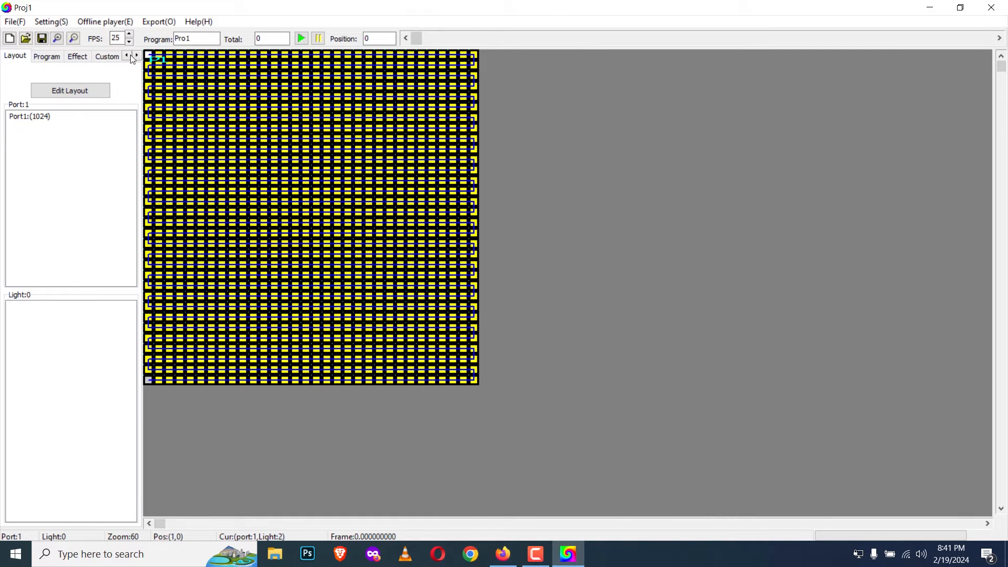
Step: Select all of Port1's lights and show the effects library for program Pro1
left_click(17, 136)
double_click(32, 117)
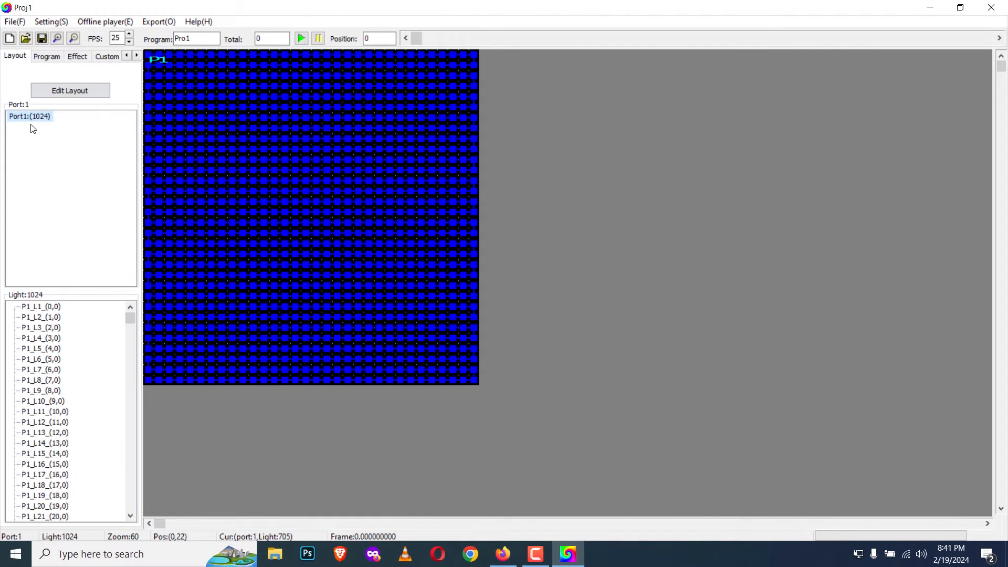
left_click(47, 57)
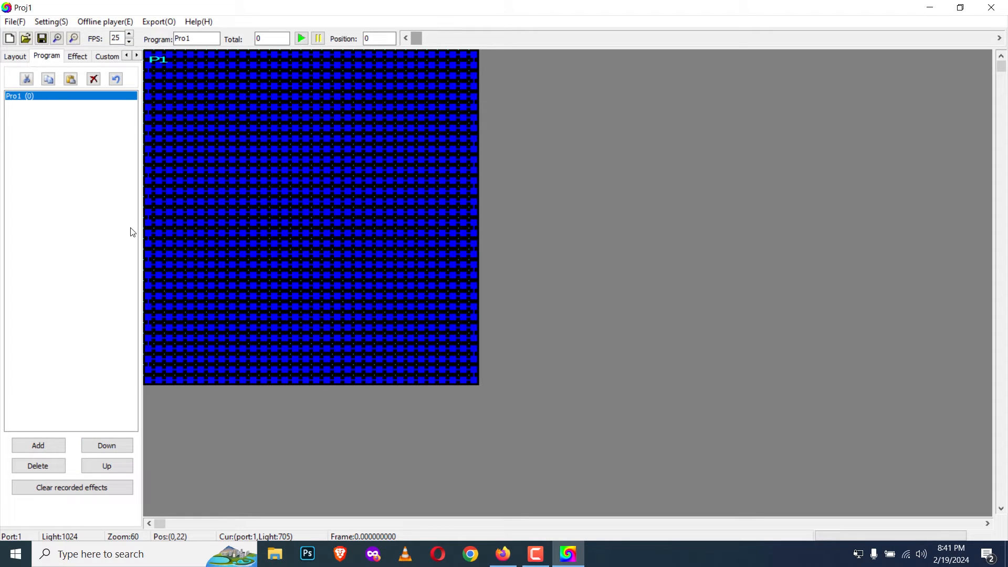
left_click(83, 57)
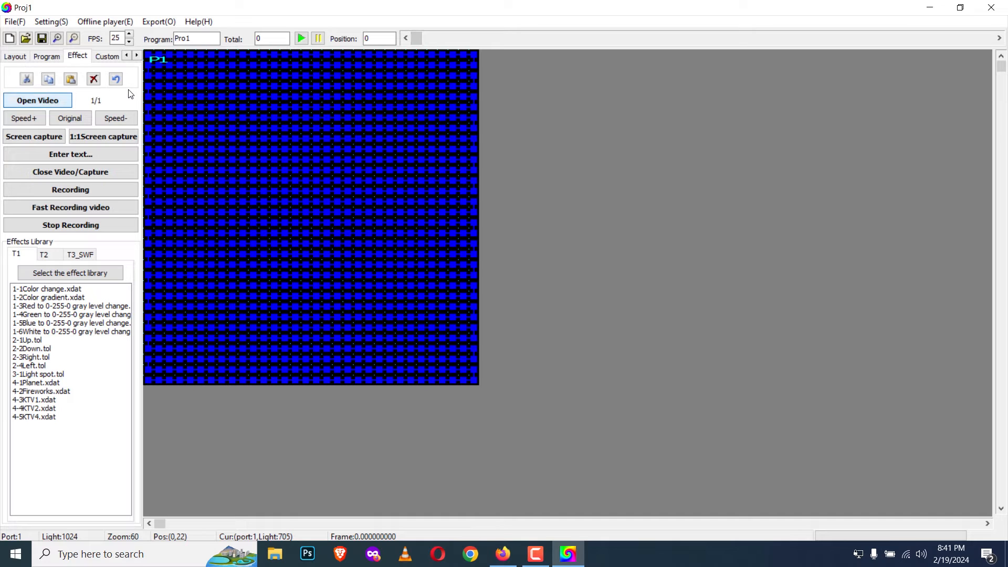
Step: Preview several T1 library effects on the LED matrix, including the KTV, blue and green gray level, and light spot effects
left_click(53, 418)
left_click(53, 401)
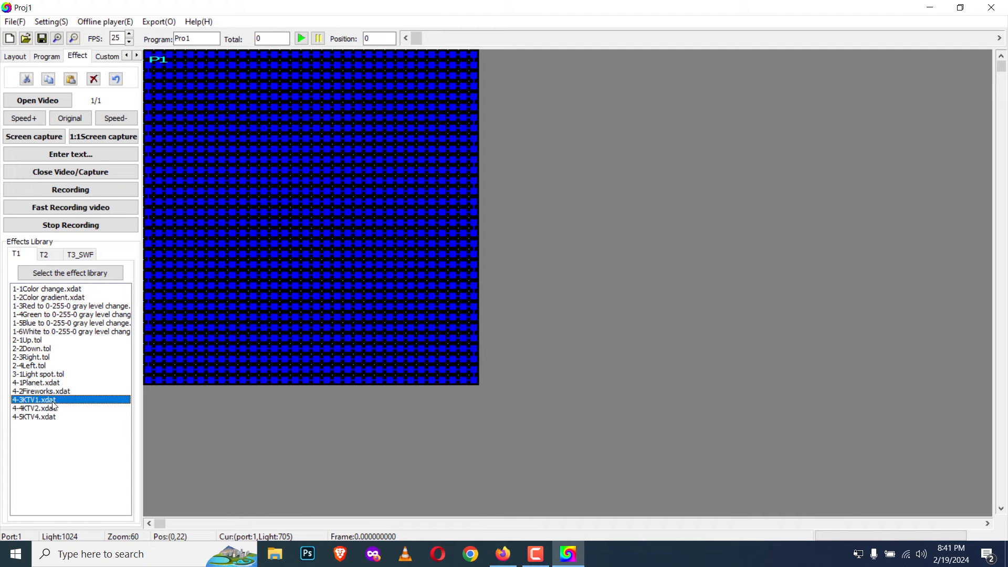
left_click(65, 324)
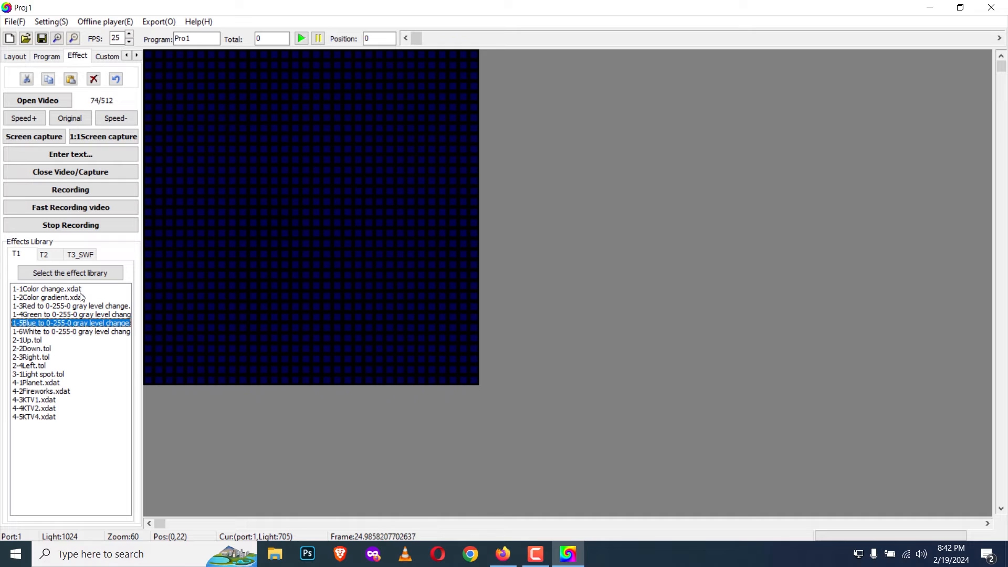
left_click(82, 297)
left_click(81, 315)
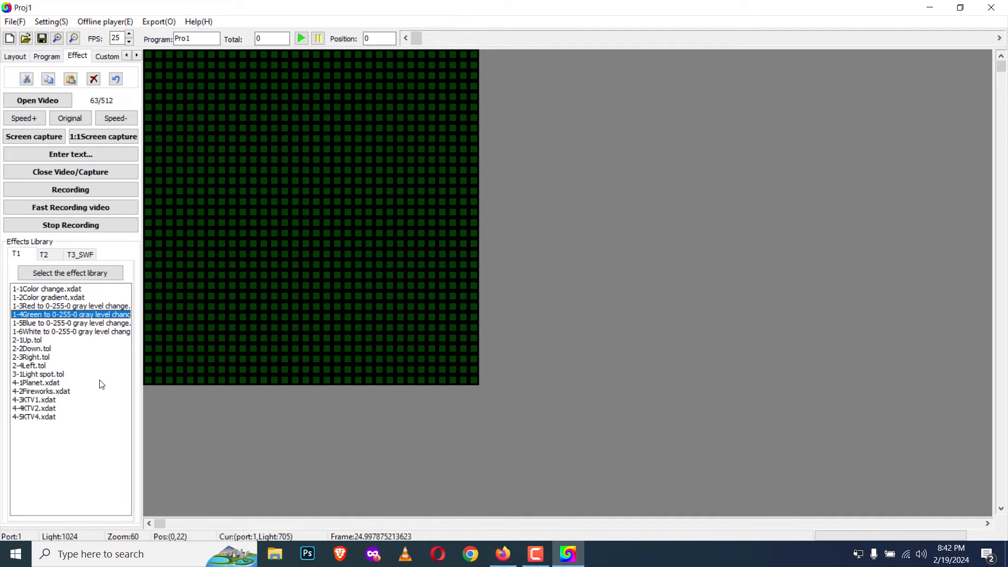
left_click(50, 375)
Step: Record the 2-3Right.tol effect into program Pro1, stop the recording, and play the program back
left_click(45, 359)
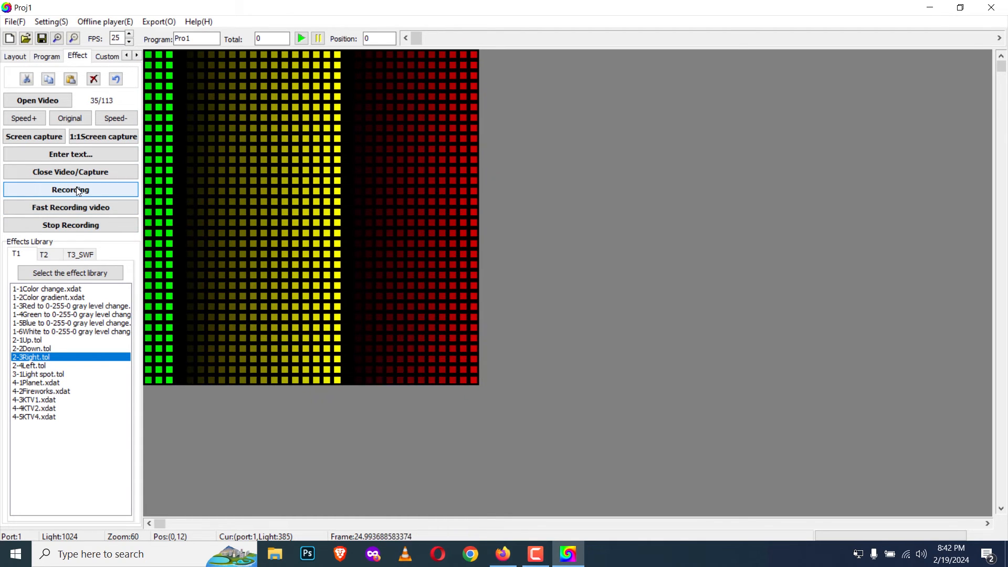
left_click(78, 191)
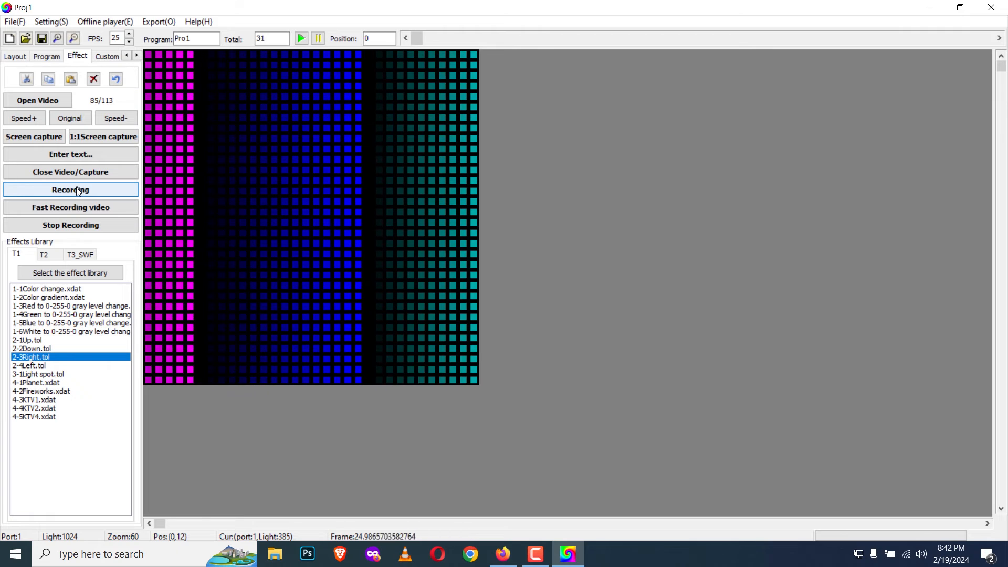
left_click(115, 118)
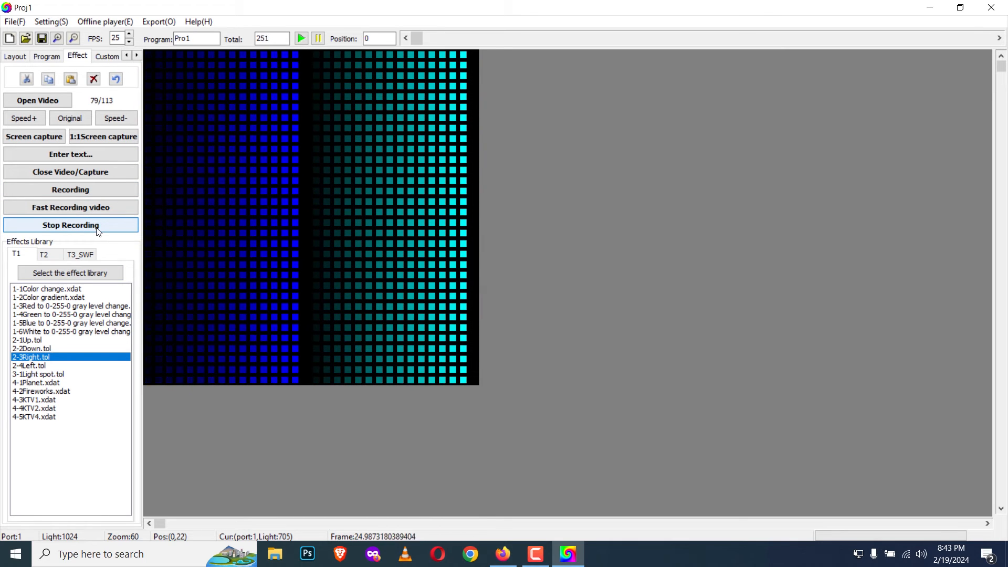
left_click(98, 230)
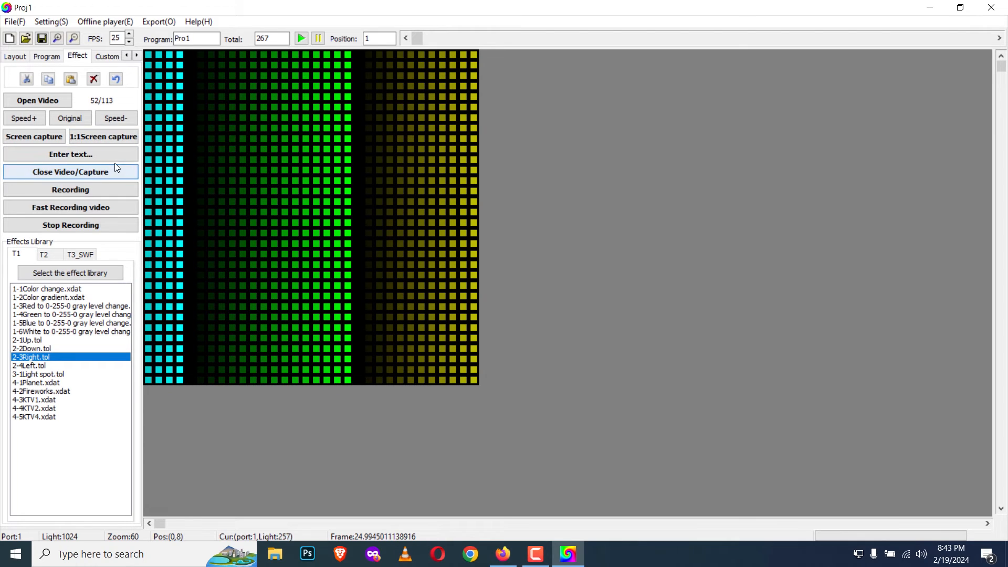
left_click(302, 37)
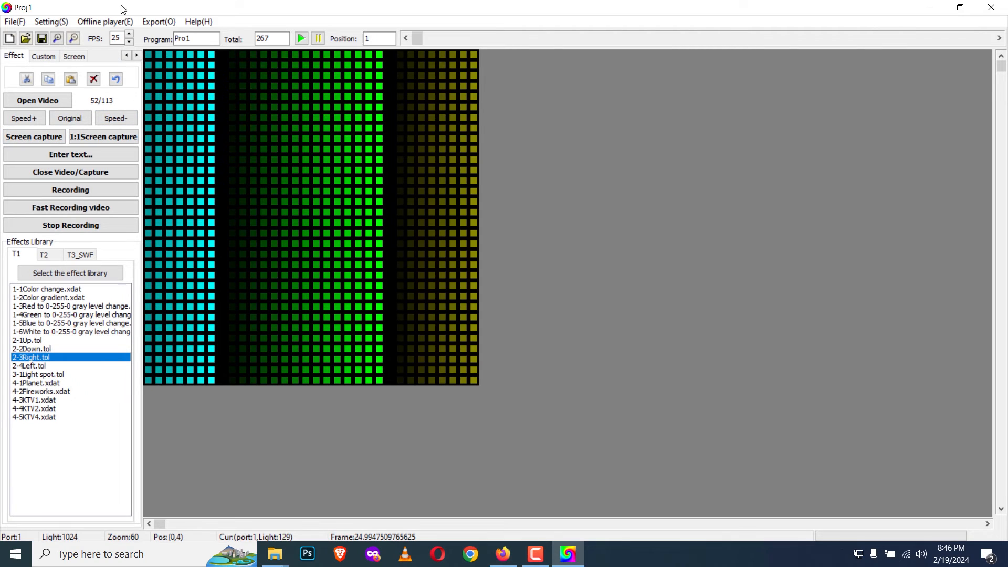
Step: Generate and export the Led/Bin files for the T-1000 controller with the WS2801 chip, saving them to the Desktop
left_click(153, 25)
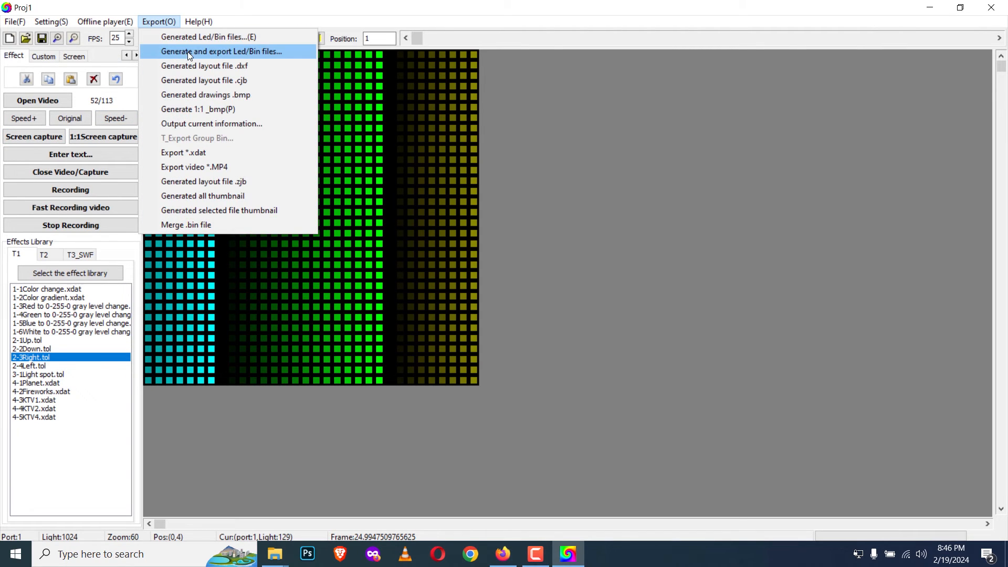
left_click(250, 52)
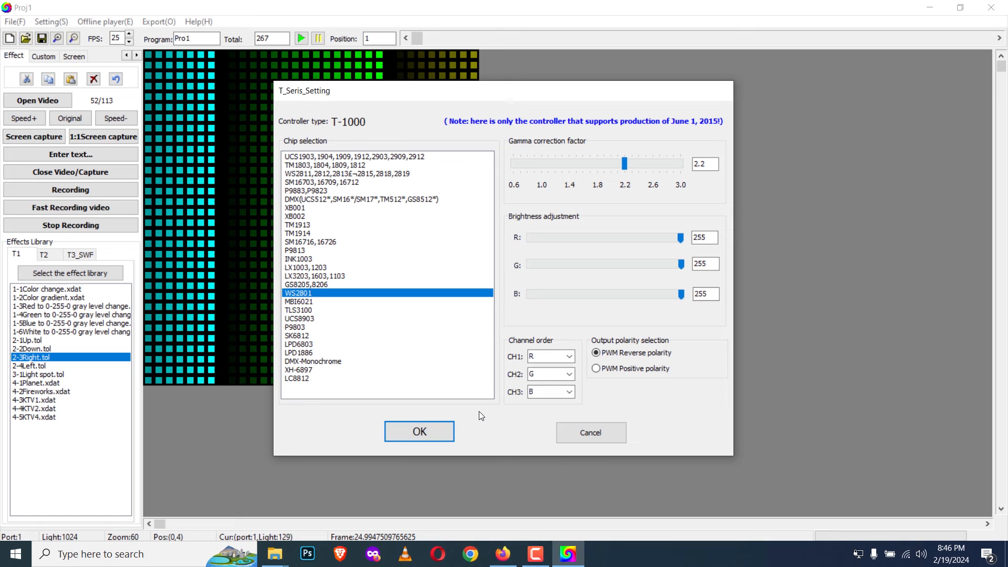
left_click(443, 433)
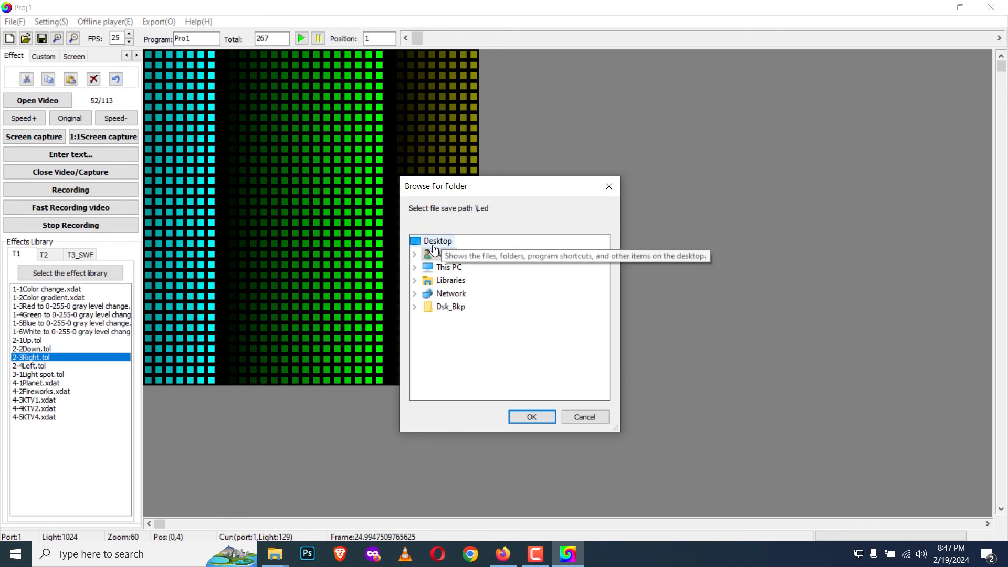
left_click(530, 425)
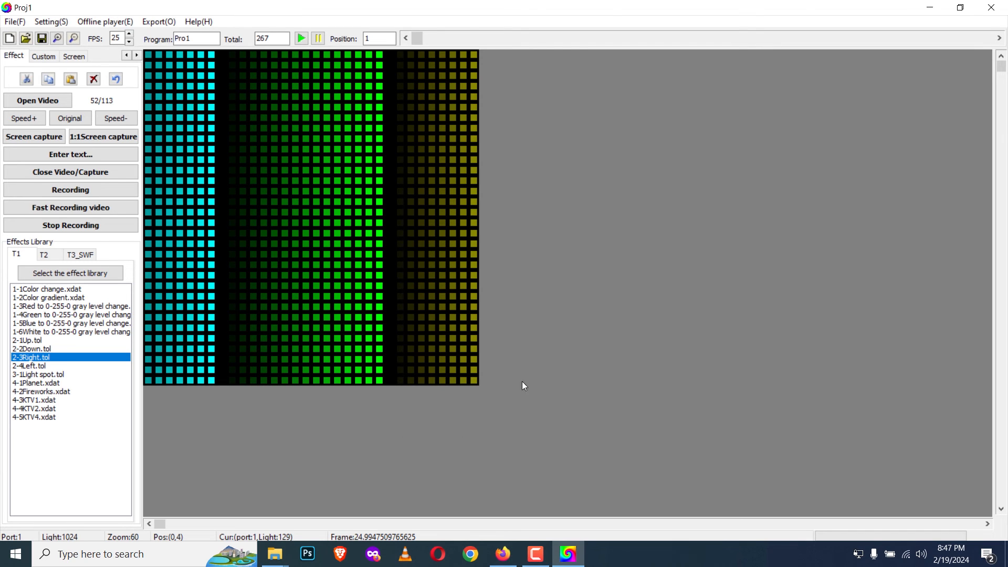
Step: Minimize the project and clear the desktop of the remaining windows, including the LedEdit shortcut's properties
left_click(930, 7)
left_click(990, 7)
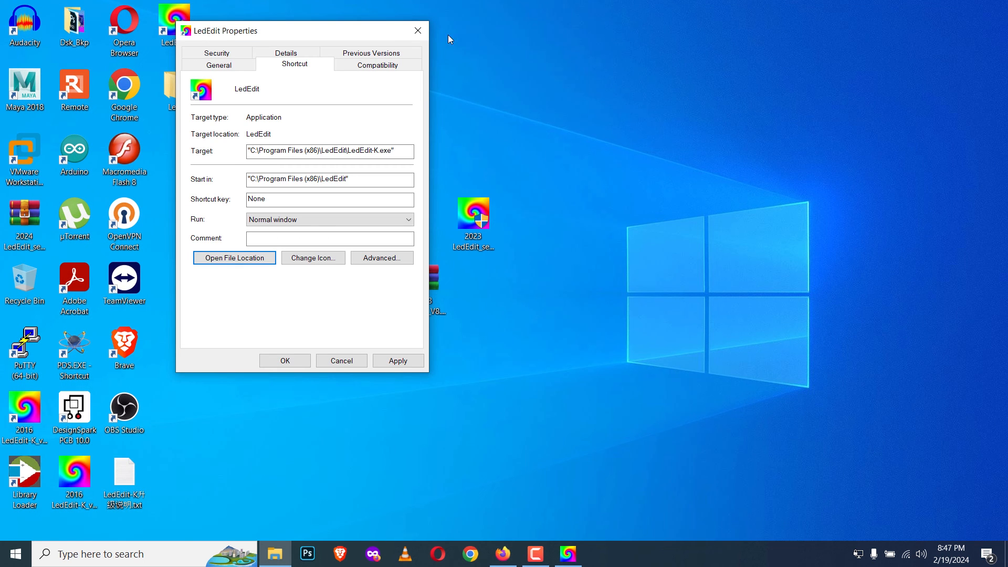
left_click(418, 30)
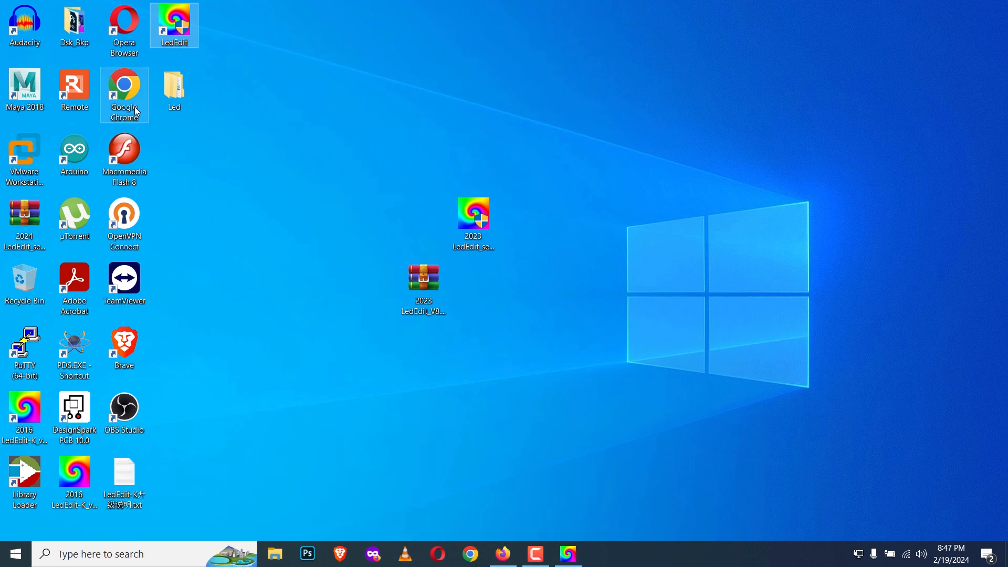
Step: Open the exported Led folder on the desktop, go into Controller1, and inspect the 00_Pro1.led file and its available file actions
left_click(177, 86)
double_click(177, 86)
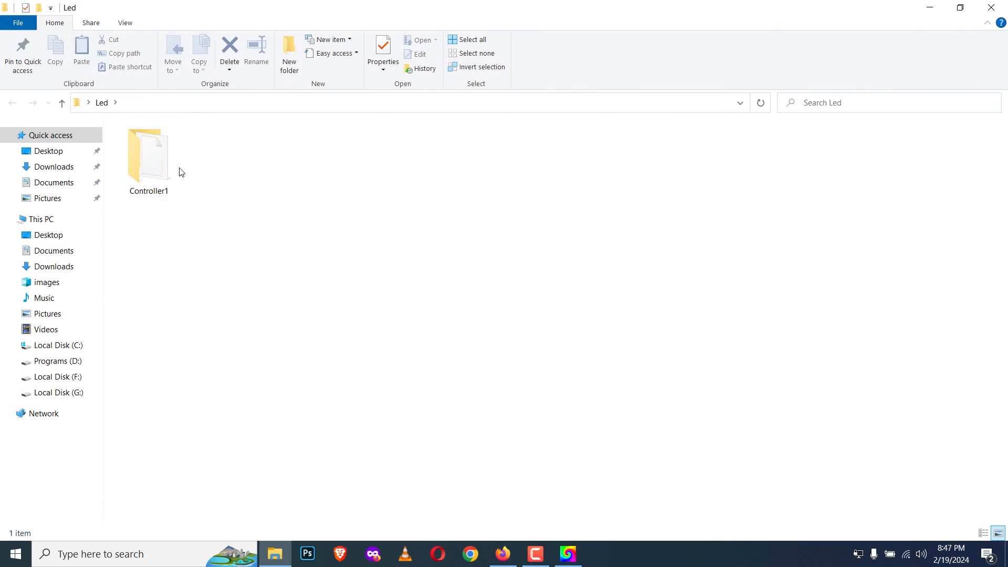
double_click(168, 168)
left_click(175, 143)
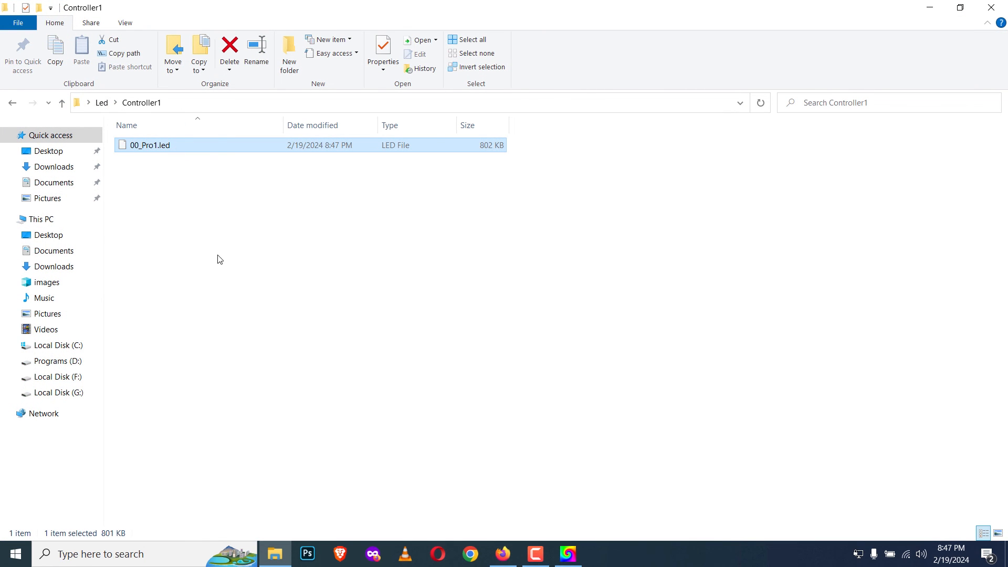
right_click(162, 148)
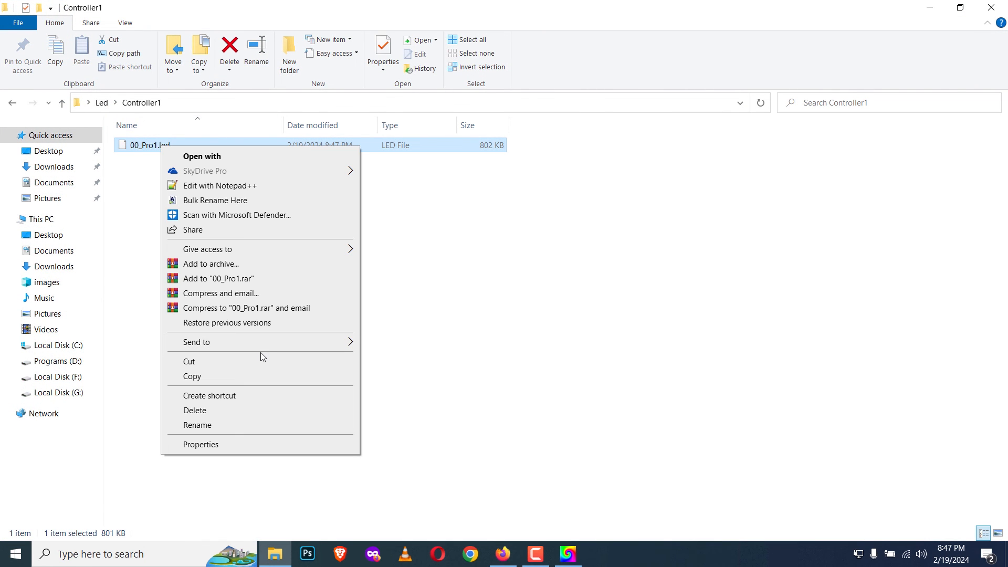
left_click(538, 345)
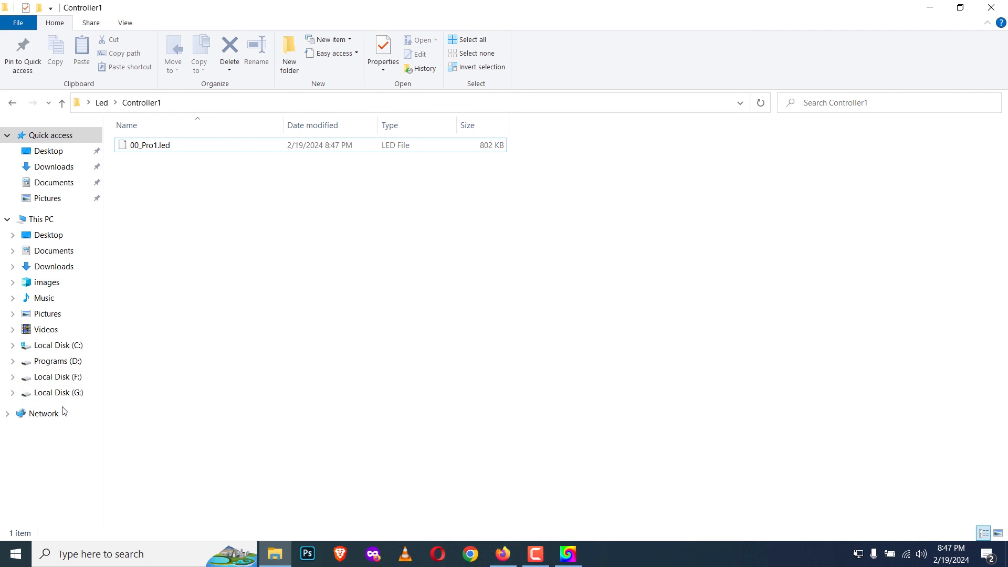